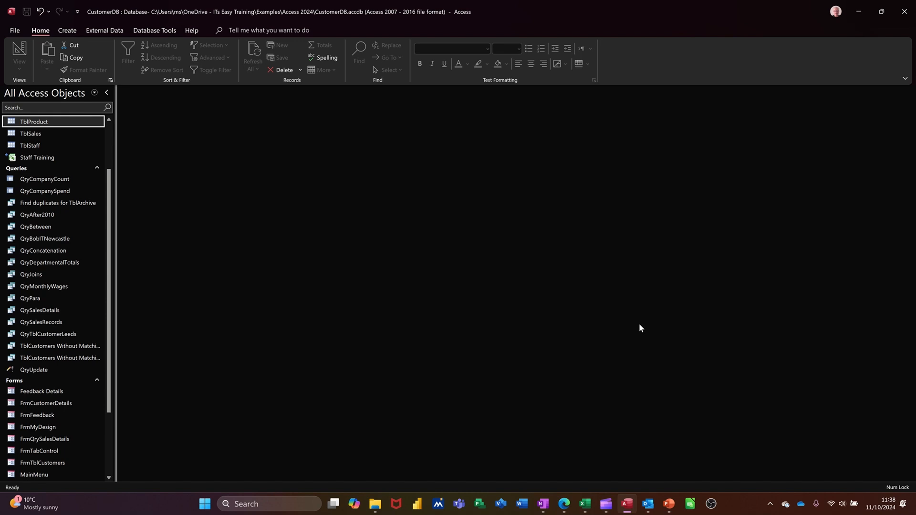
# Create a navigation form with the Horizontal Tabs layout.
pyautogui.click(67, 30)
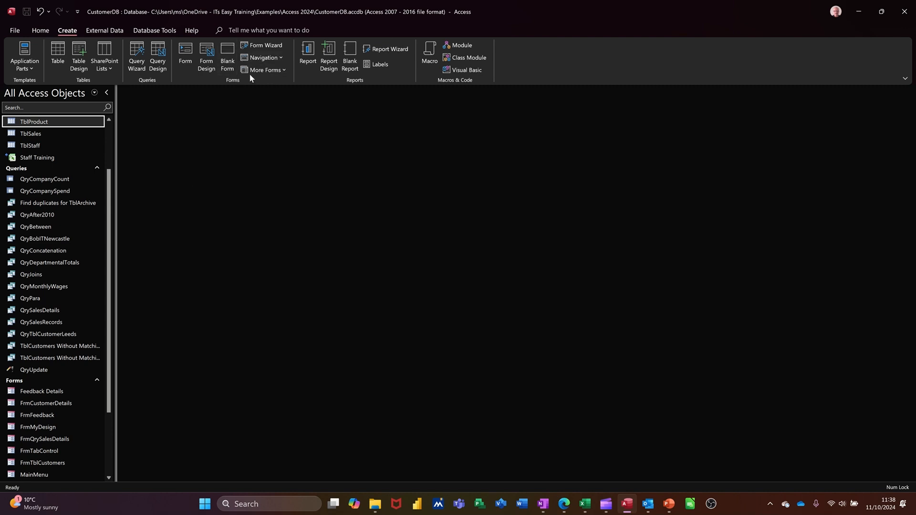
pyautogui.click(283, 56)
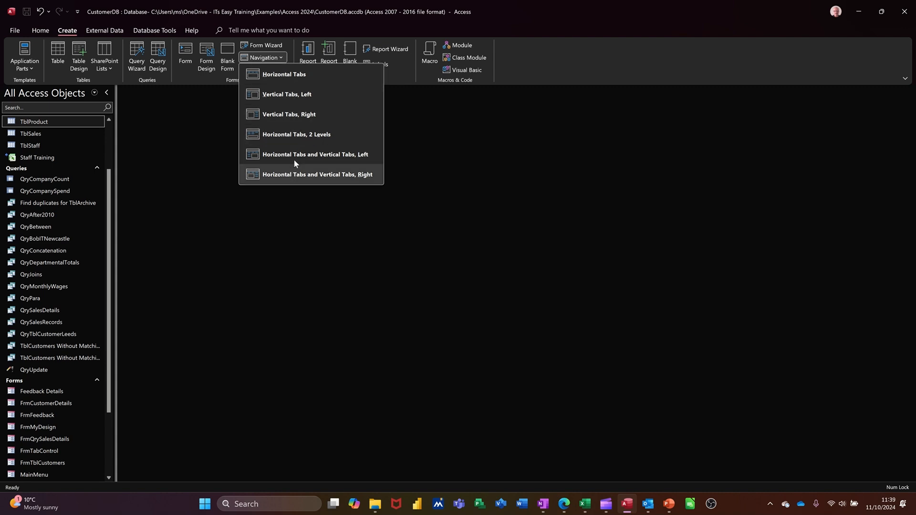
pyautogui.click(287, 76)
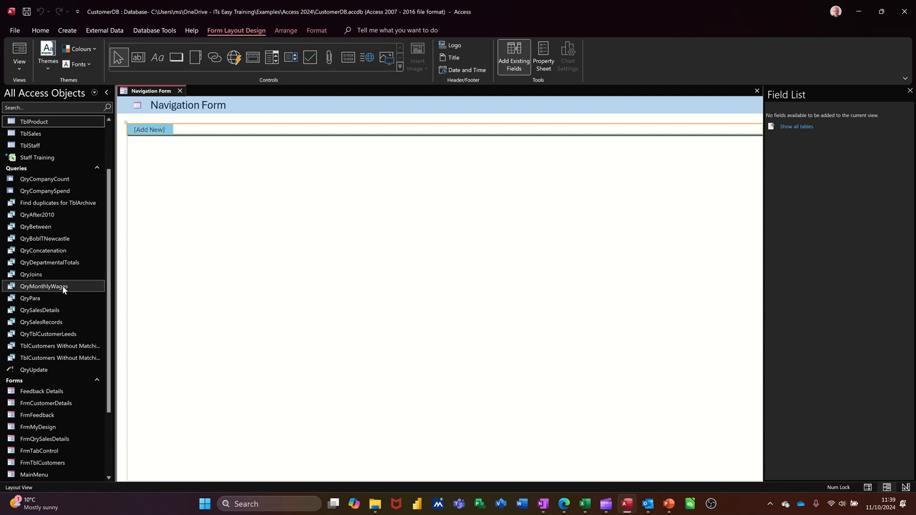
# Add the Feedback Details and FrmCustomerDetails forms as tabs of the navigation form and switch between them.
pyautogui.scroll(-3, 62, 285)
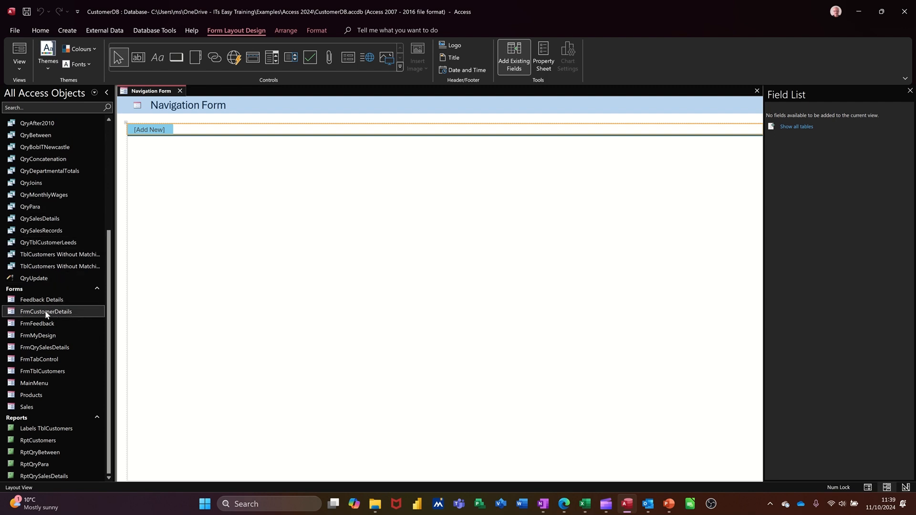
pyautogui.moveTo(38, 301); pyautogui.dragTo(141, 130)
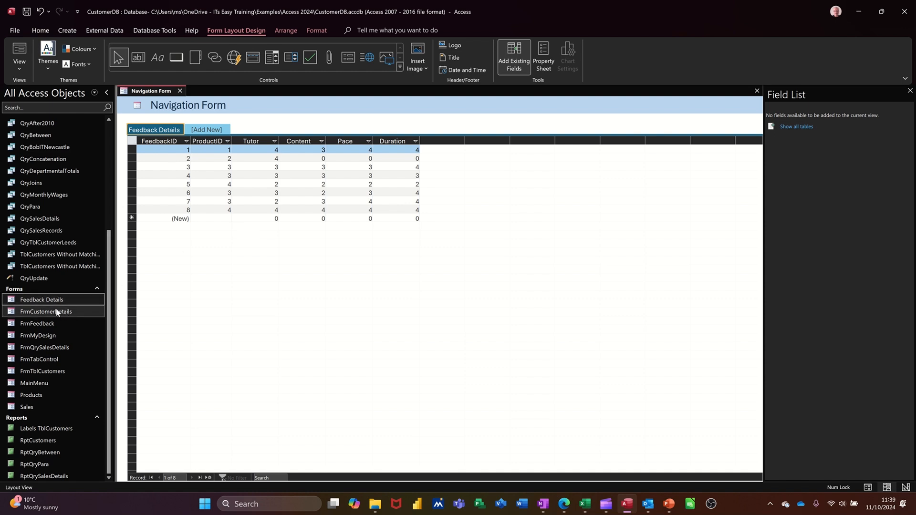
pyautogui.moveTo(50, 313); pyautogui.dragTo(188, 118)
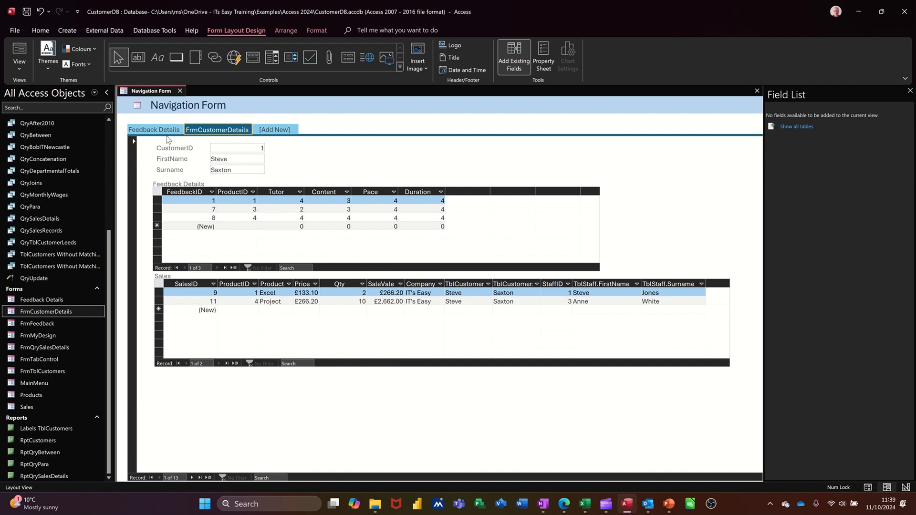
pyautogui.click(150, 130)
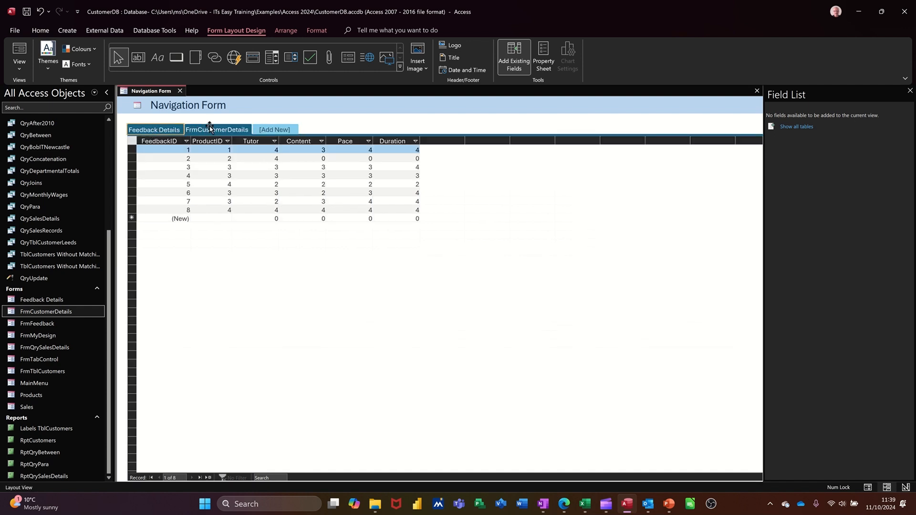
pyautogui.click(210, 130)
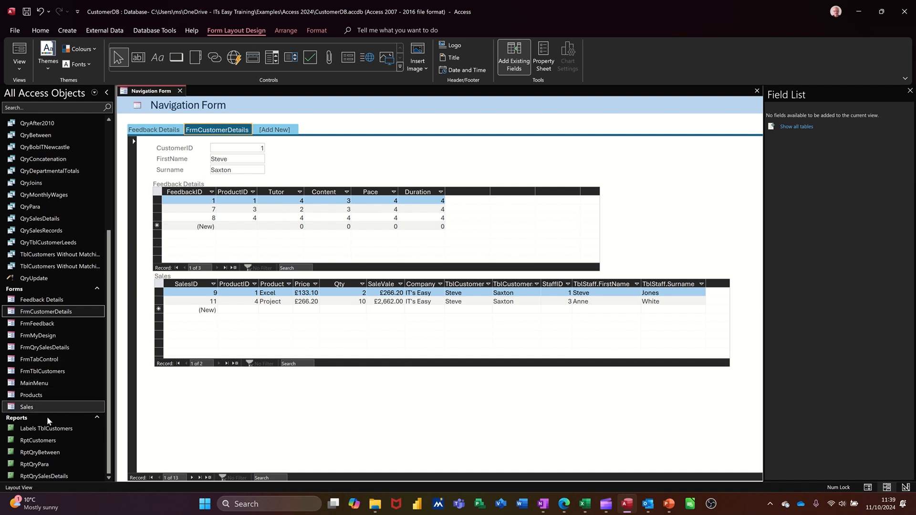
# Add the RptCustomers and RptQryBetween reports as further tabs, leaving the date parameters blank, and return to the FrmCustomerDetails tab.
pyautogui.moveTo(40, 442); pyautogui.dragTo(275, 130)
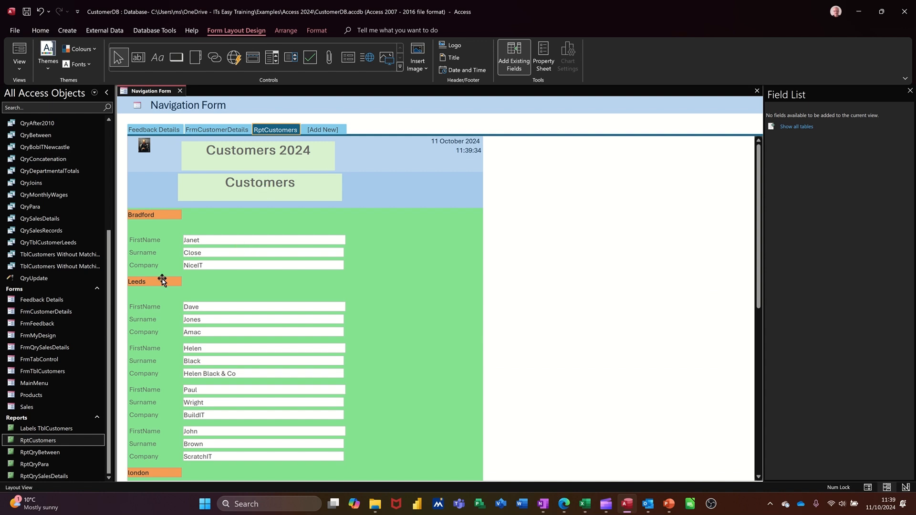
pyautogui.moveTo(44, 456); pyautogui.dragTo(329, 128)
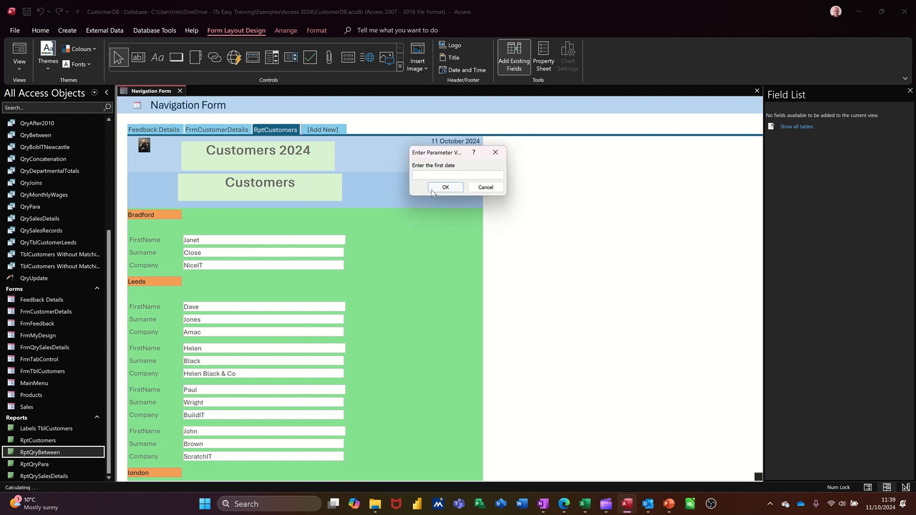
pyautogui.click(441, 188)
pyautogui.click(440, 188)
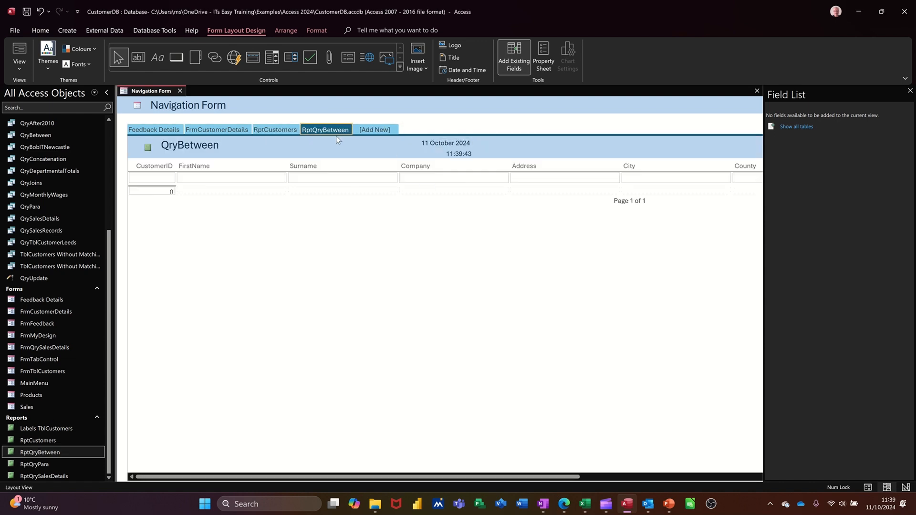
pyautogui.click(276, 131)
pyautogui.click(227, 129)
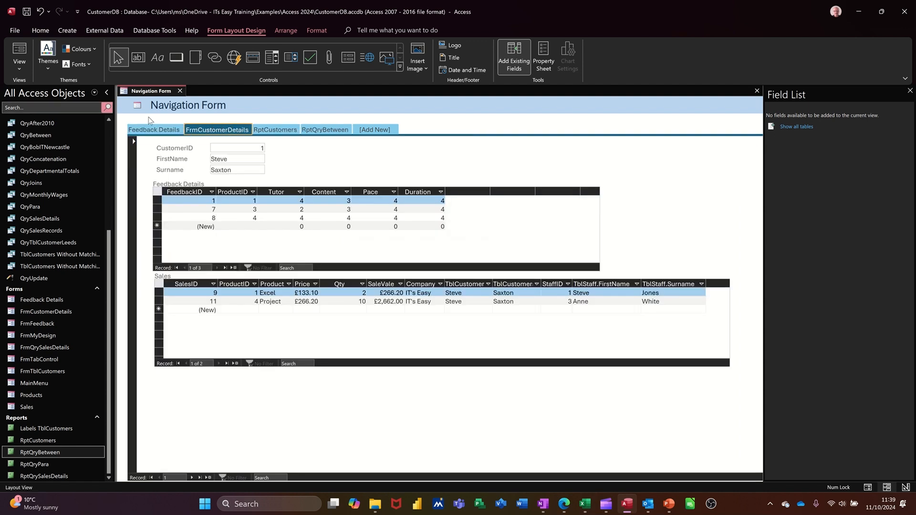
# Switch the navigation form to Form View and open each of its four tabs in turn.
pyautogui.click(20, 69)
pyautogui.click(39, 89)
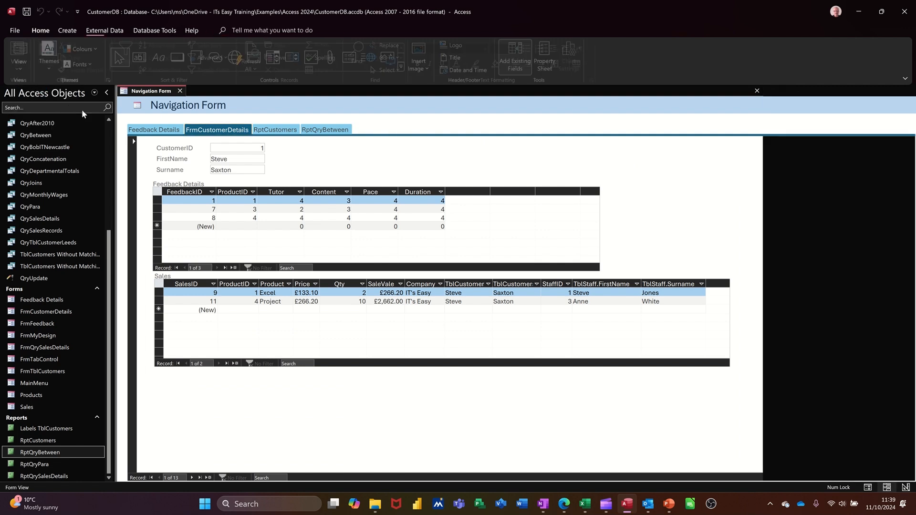
pyautogui.click(159, 131)
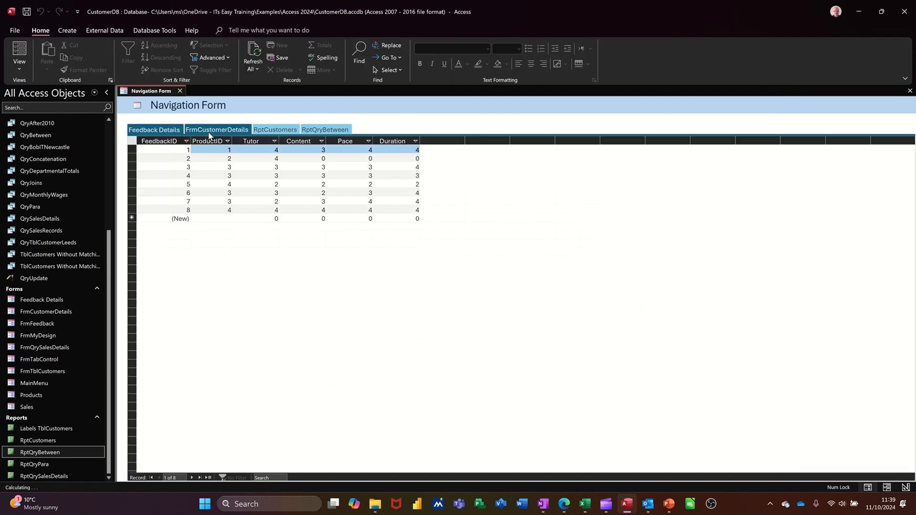
pyautogui.click(217, 130)
pyautogui.click(275, 130)
pyautogui.click(317, 134)
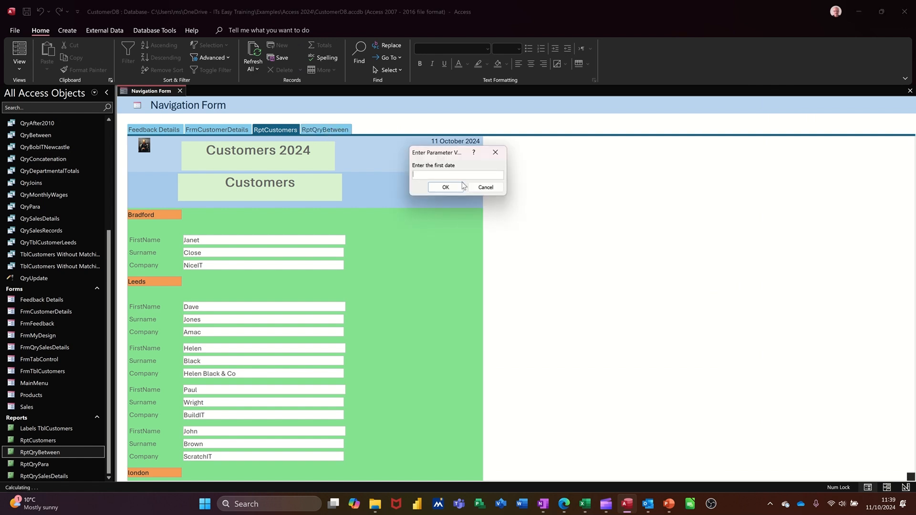
# Cancel the first-date parameter request and close the navigation form without saving its design.
pyautogui.click(487, 190)
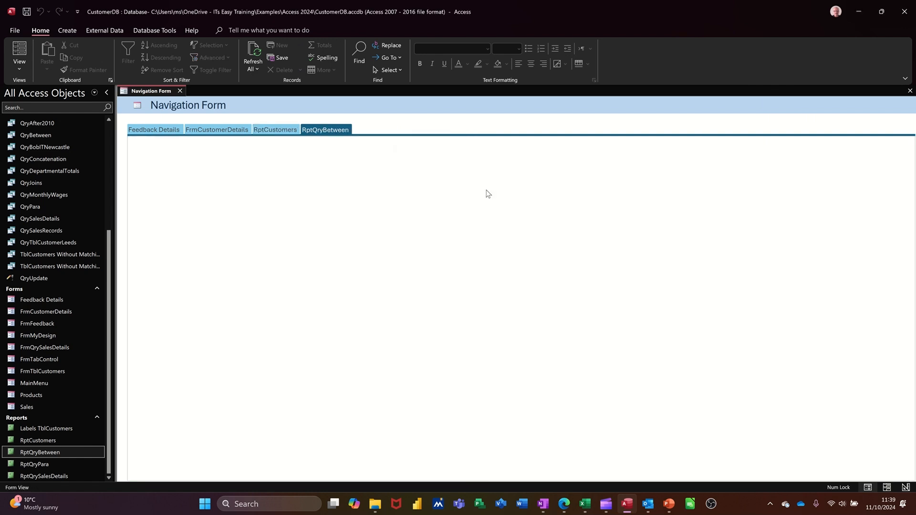
pyautogui.click(181, 91)
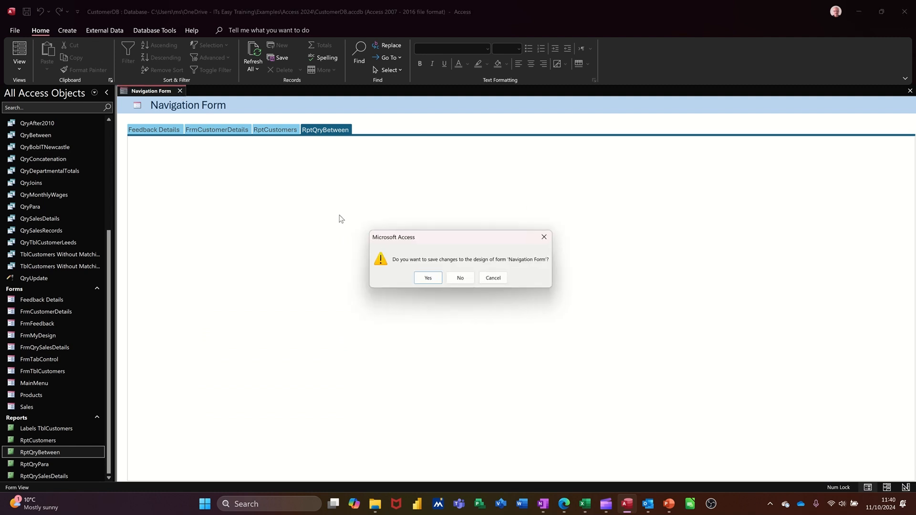
pyautogui.click(452, 276)
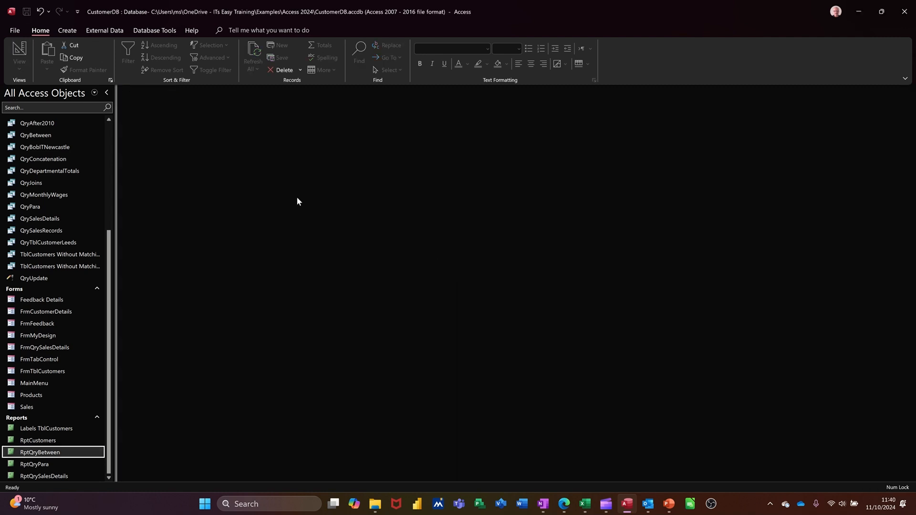
# Create a navigation form with the Horizontal Tabs and Vertical Tabs, Left layout.
pyautogui.click(69, 31)
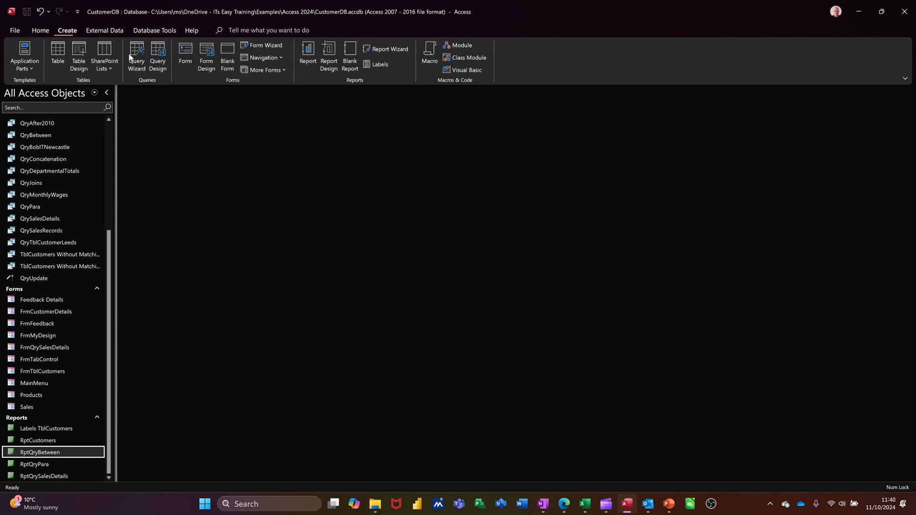
pyautogui.click(281, 60)
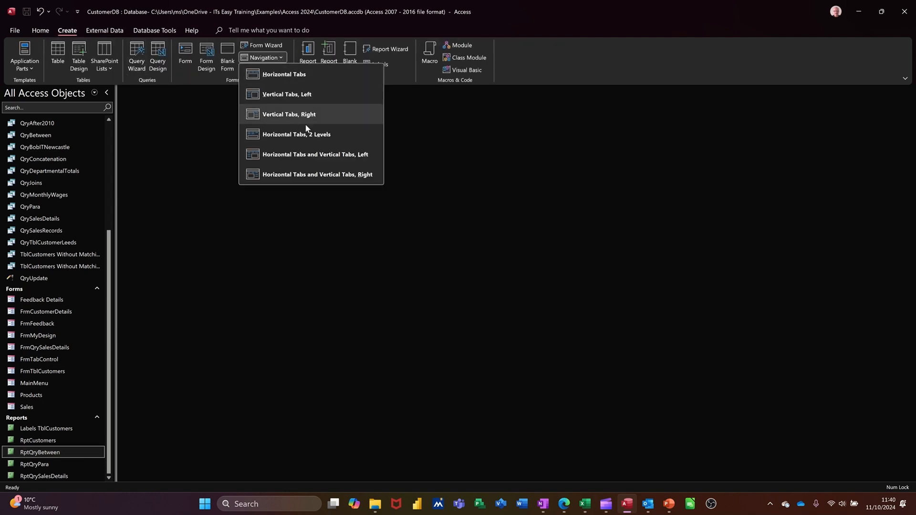
pyautogui.click(284, 155)
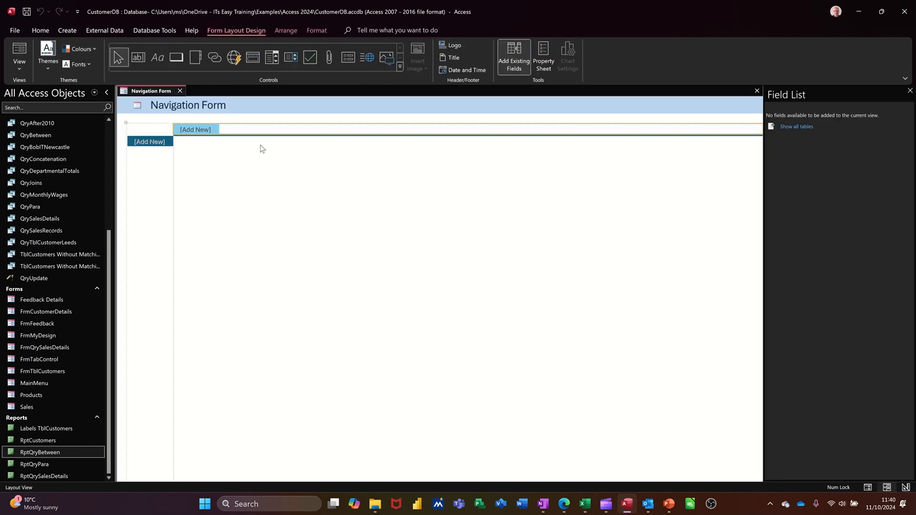
pyautogui.click(193, 129)
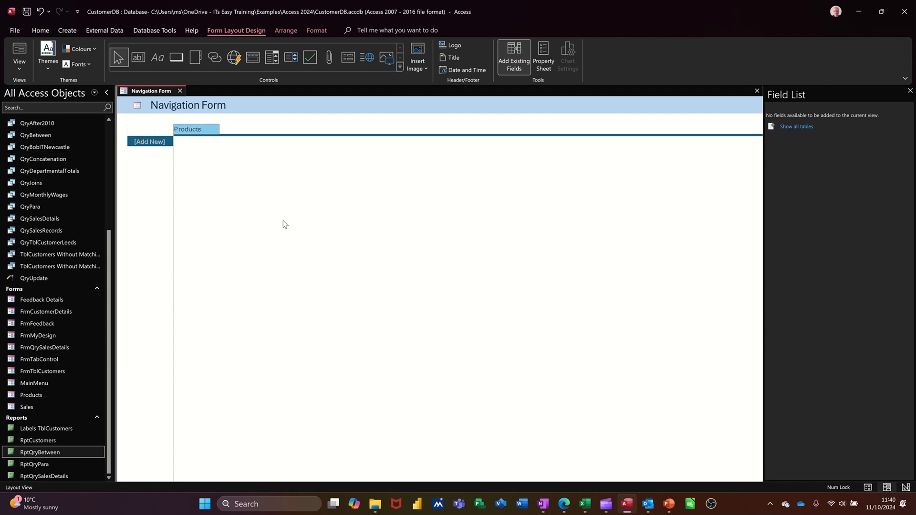
pyautogui.write('Products')
pyautogui.press('Return')
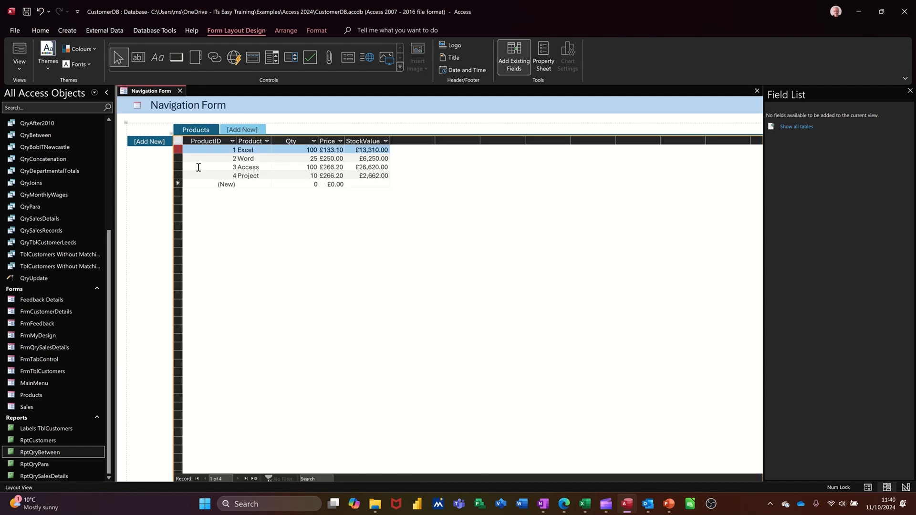
pyautogui.click(204, 132)
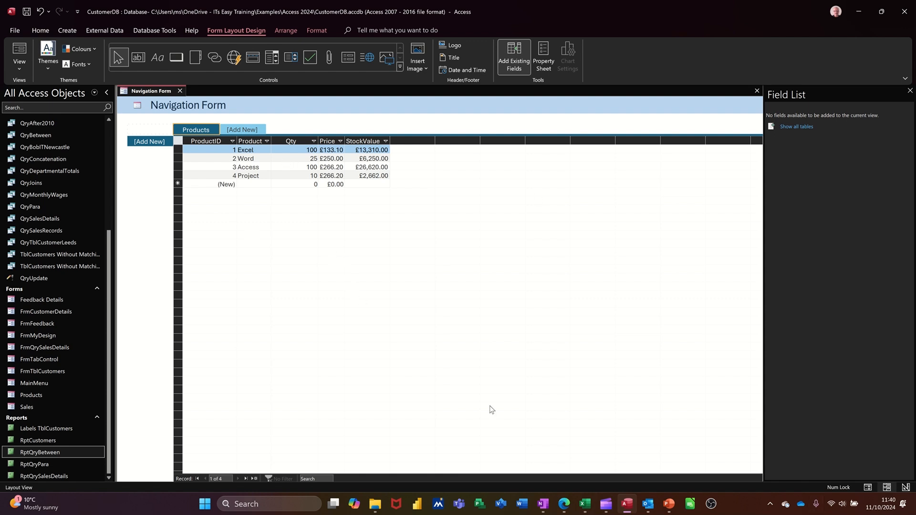
pyautogui.hotkey('ctrl', 'z')
# Name the first horizontal tab "Product" and add the Products and Sales forms as vertical tabs under it.
pyautogui.click(194, 130)
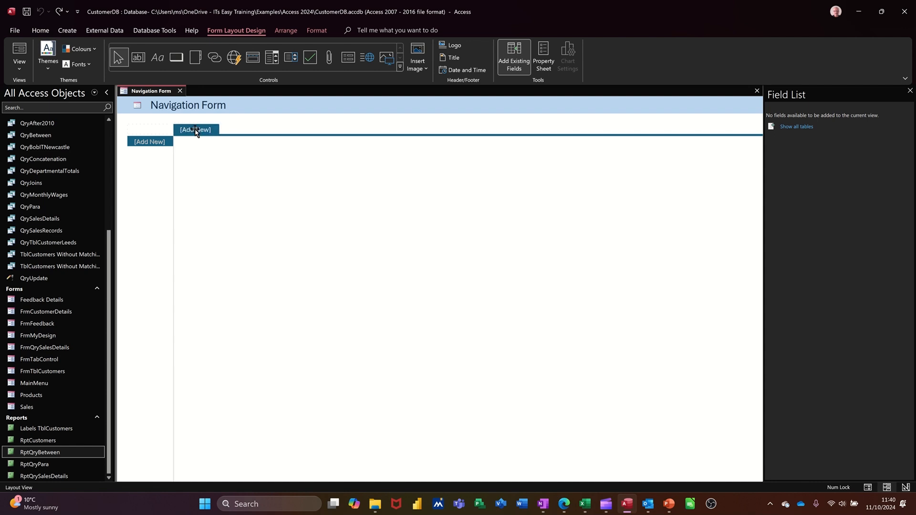
pyautogui.click(195, 129)
pyautogui.write('Product')
pyautogui.click(273, 251)
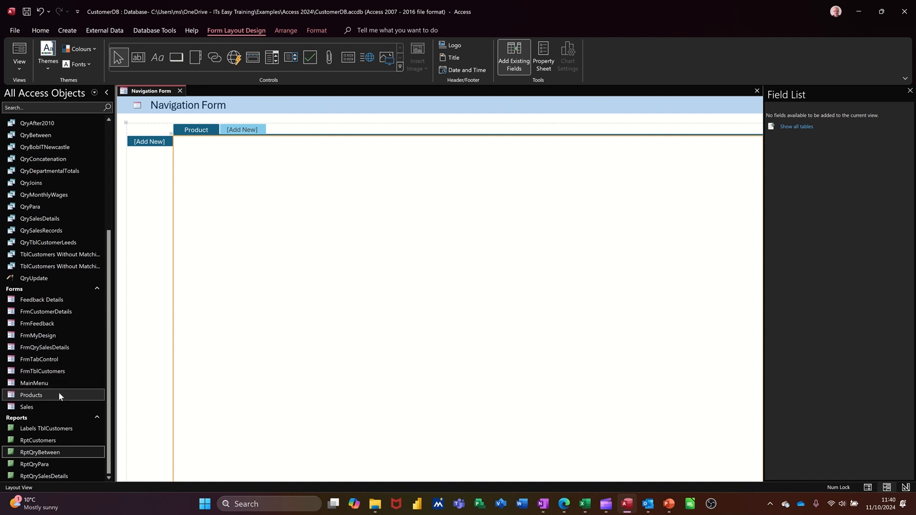
pyautogui.moveTo(54, 394); pyautogui.dragTo(142, 141)
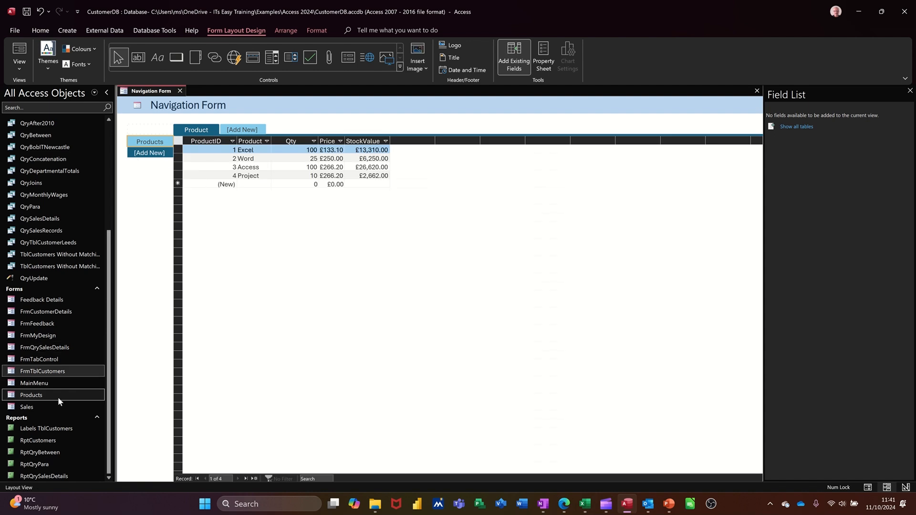
pyautogui.moveTo(47, 411); pyautogui.dragTo(149, 148)
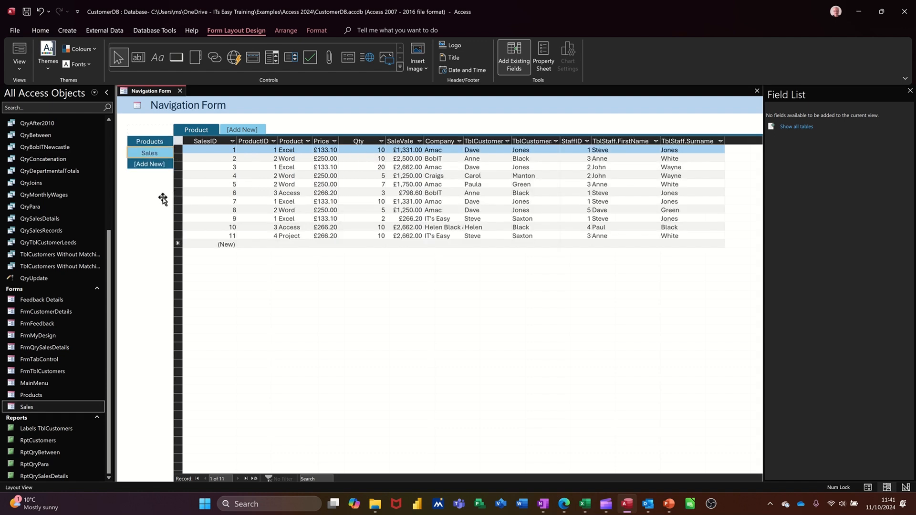
# Add a second horizontal tab named "cutomer" and switch back to the Product tab.
pyautogui.click(247, 130)
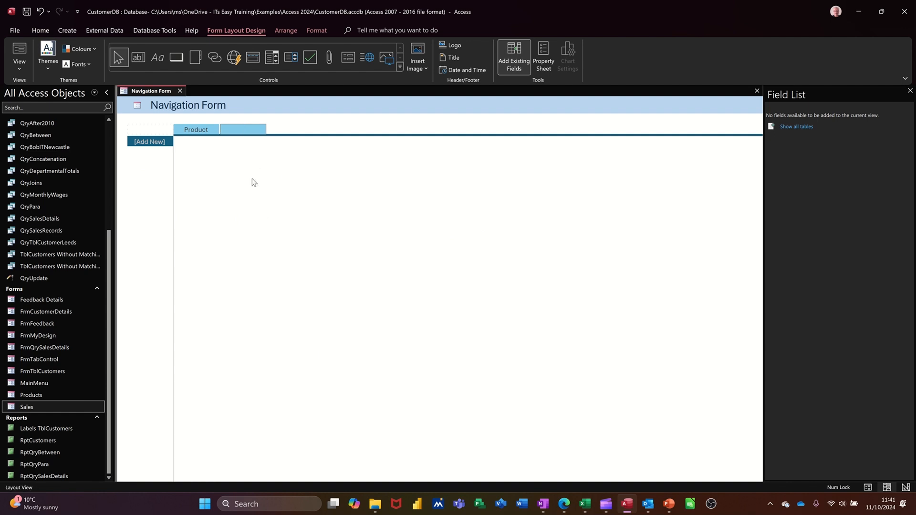
pyautogui.write('cutomer')
pyautogui.click(253, 153)
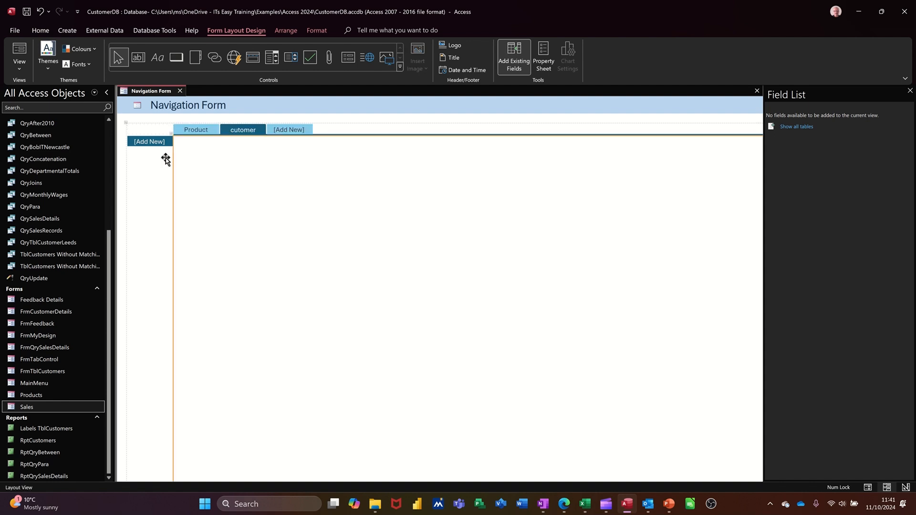
pyautogui.click(193, 130)
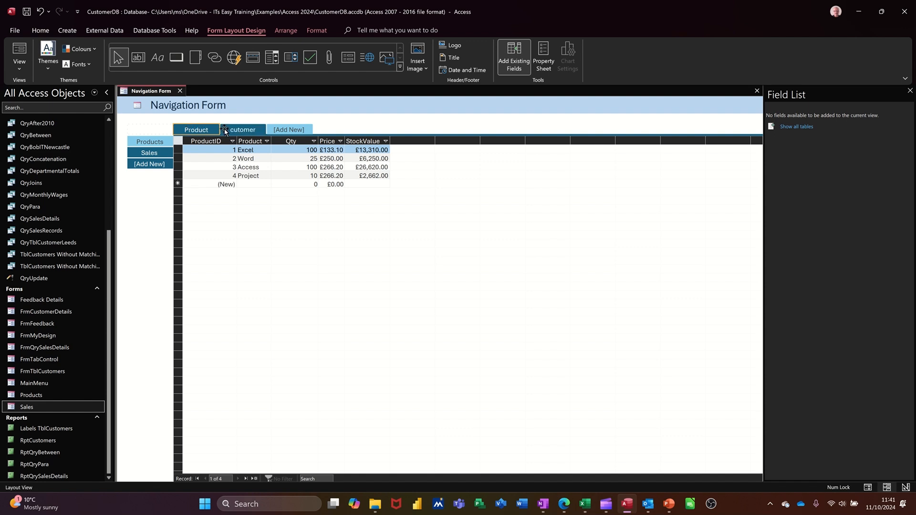
# Add the FrmCustomerDetails and FrmMyDesign forms as vertical tabs under the "cutomer" horizontal tab.
pyautogui.click(242, 131)
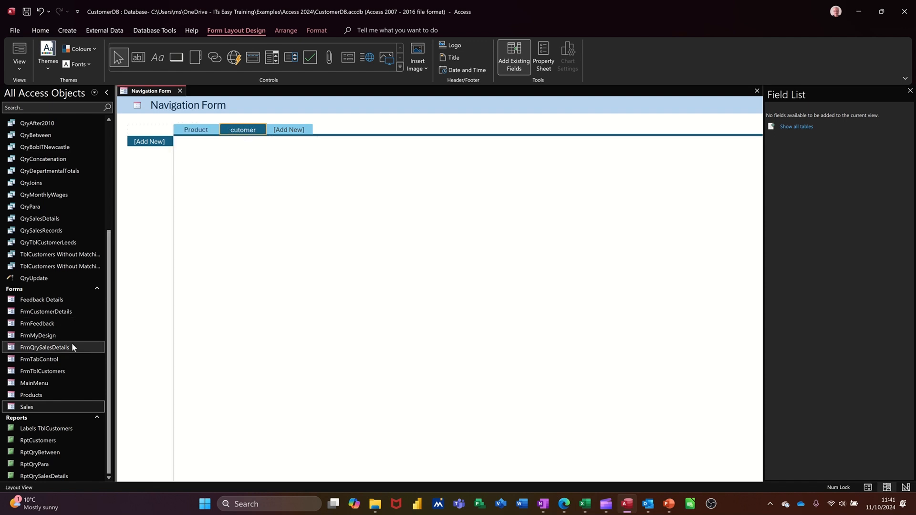
pyautogui.moveTo(45, 311); pyautogui.dragTo(133, 138)
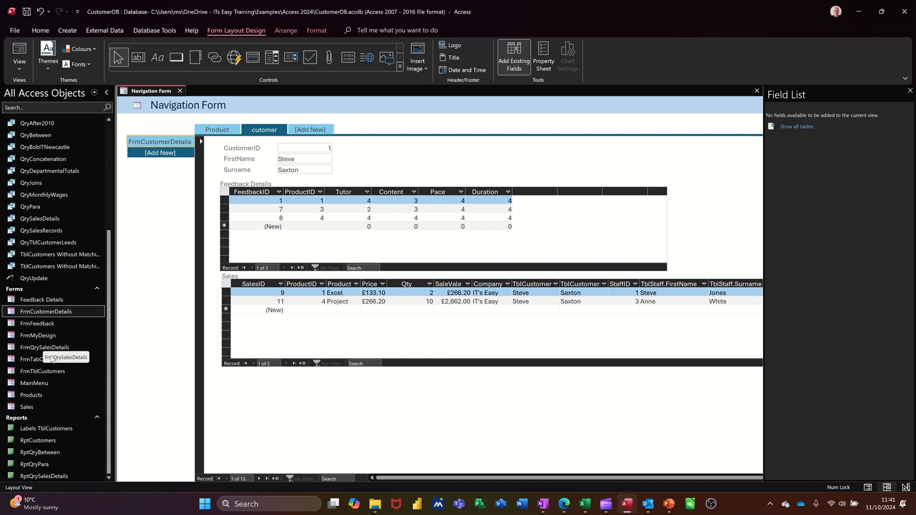
pyautogui.moveTo(42, 337); pyautogui.dragTo(158, 154)
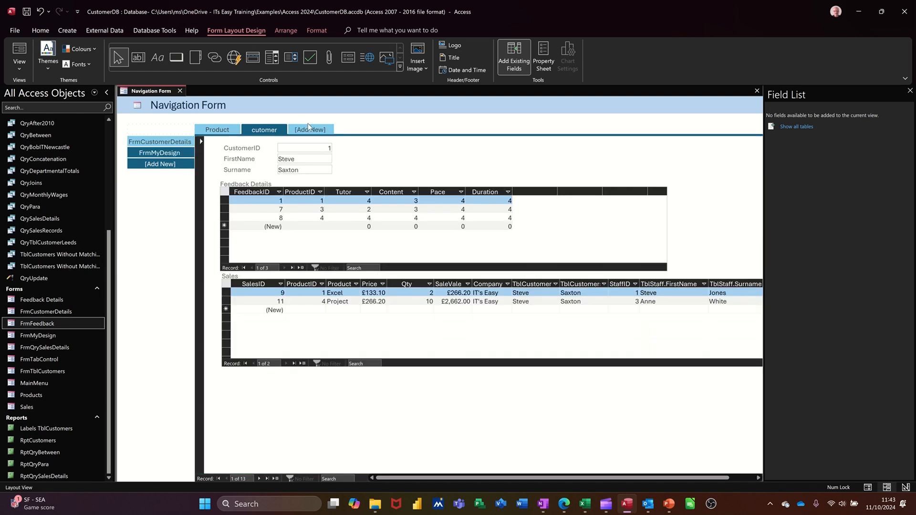
# Add the FrmFeedback form as a third horizontal tab and place the Products form as a vertical tab under it.
pyautogui.click(305, 132)
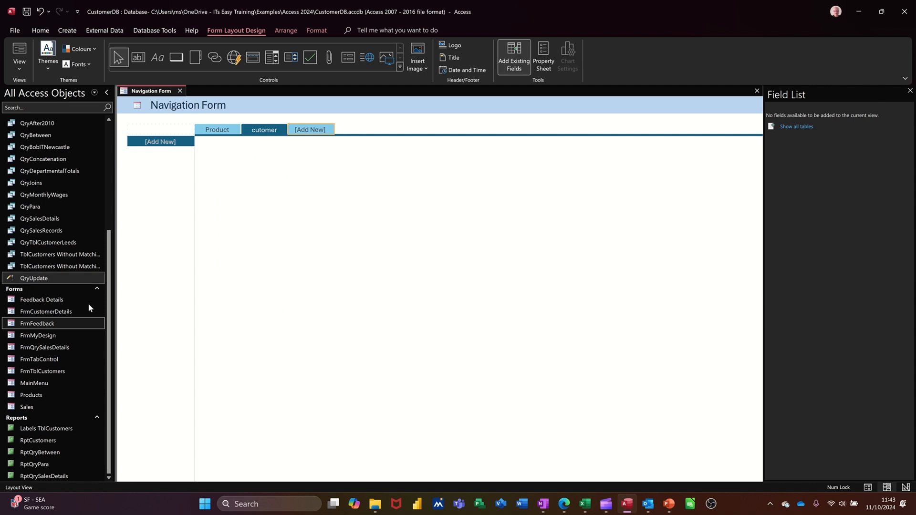
pyautogui.moveTo(45, 329); pyautogui.dragTo(307, 139)
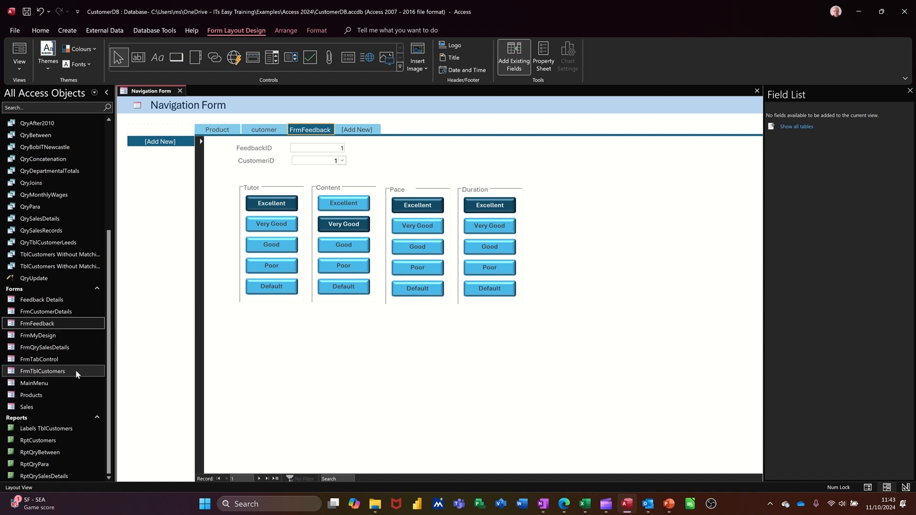
pyautogui.moveTo(47, 394); pyautogui.dragTo(160, 151)
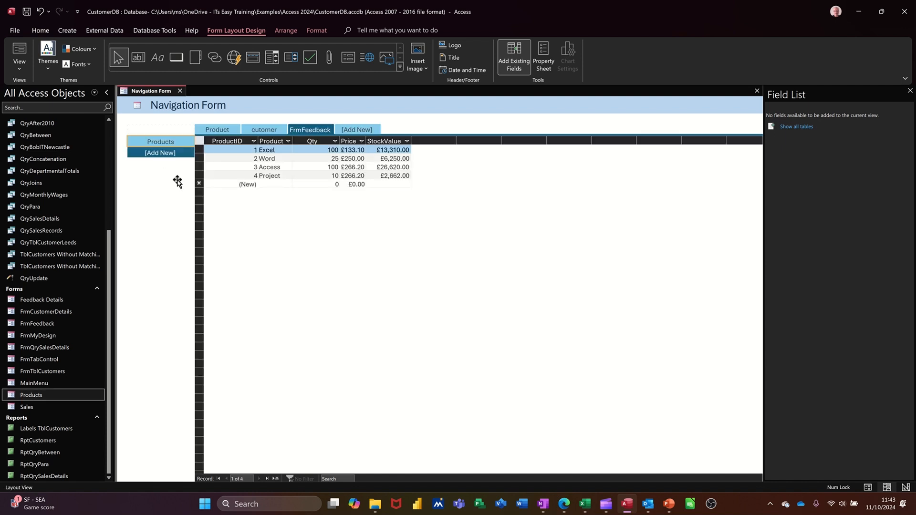
# Check the FrmFeedback tab, its Products vertical tab, and the cutomer and Product tabs, ending on FrmFeedback.
pyautogui.click(307, 131)
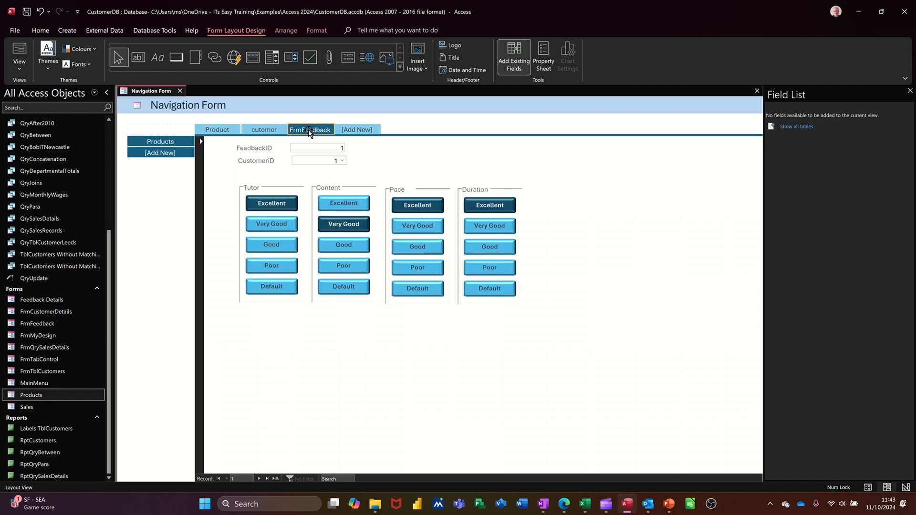
pyautogui.click(164, 143)
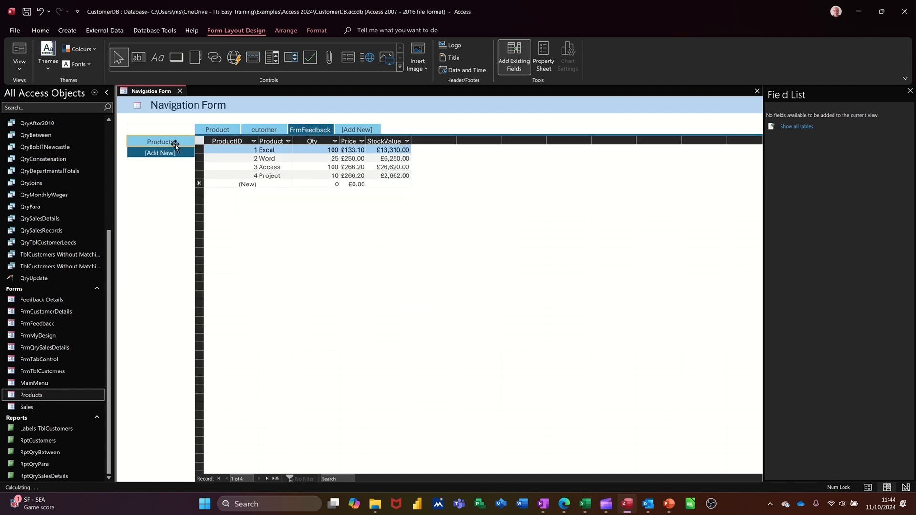
pyautogui.click(309, 130)
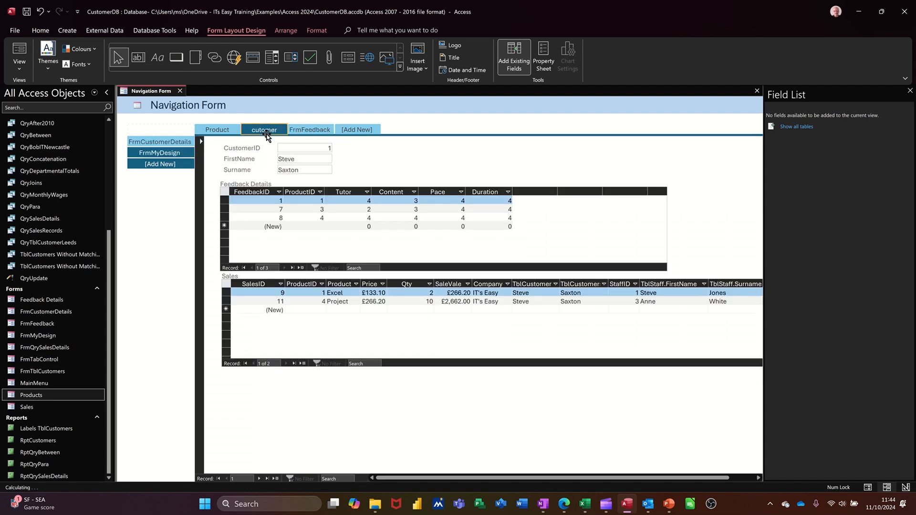
pyautogui.click(219, 132)
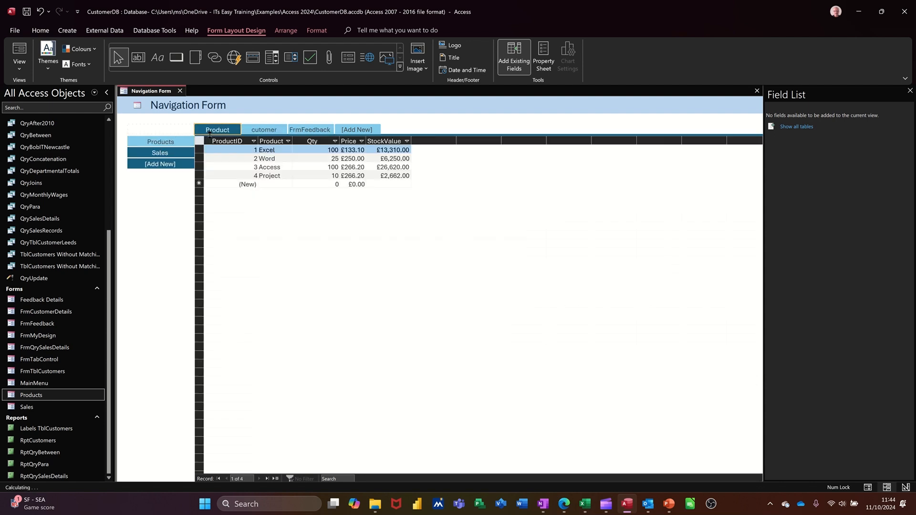
pyautogui.click(318, 133)
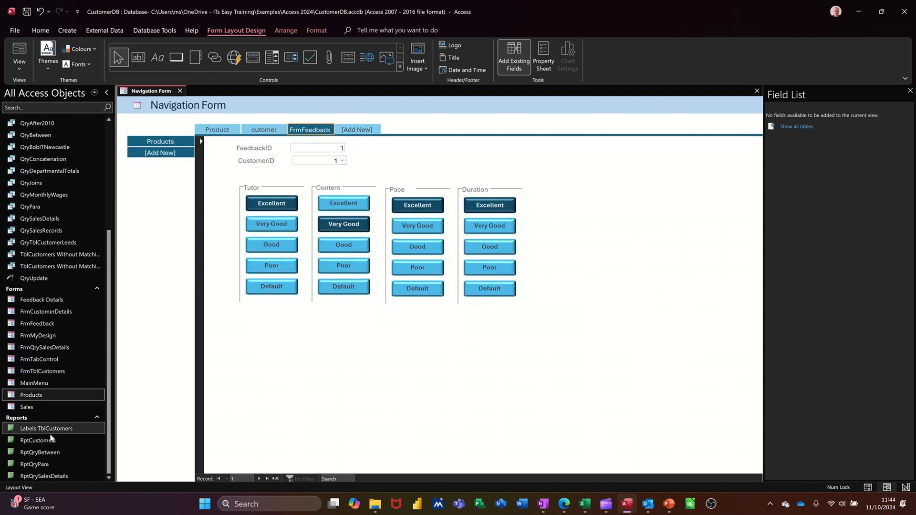
# Add the RptCustomers and RptQryPara reports as vertical tabs under FrmFeedback, leaving the city parameter blank.
pyautogui.moveTo(45, 440); pyautogui.dragTo(162, 154)
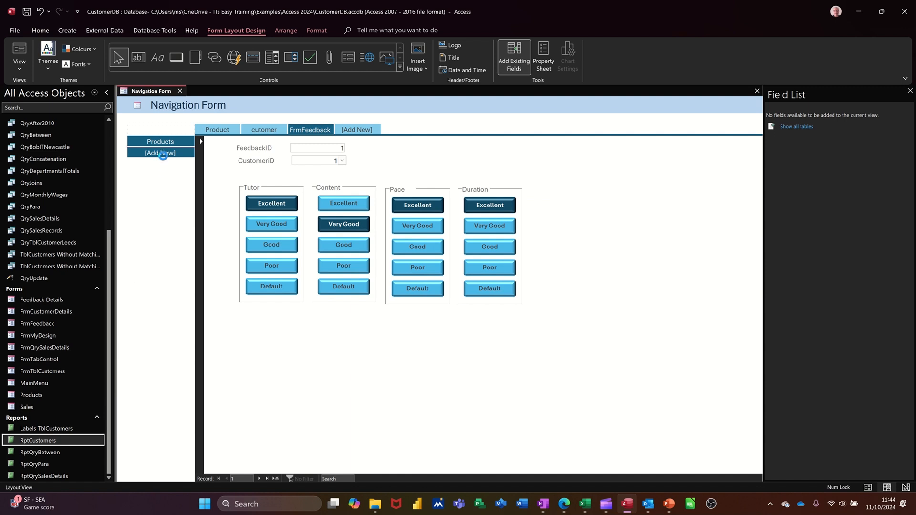
pyautogui.moveTo(35, 466); pyautogui.dragTo(160, 165)
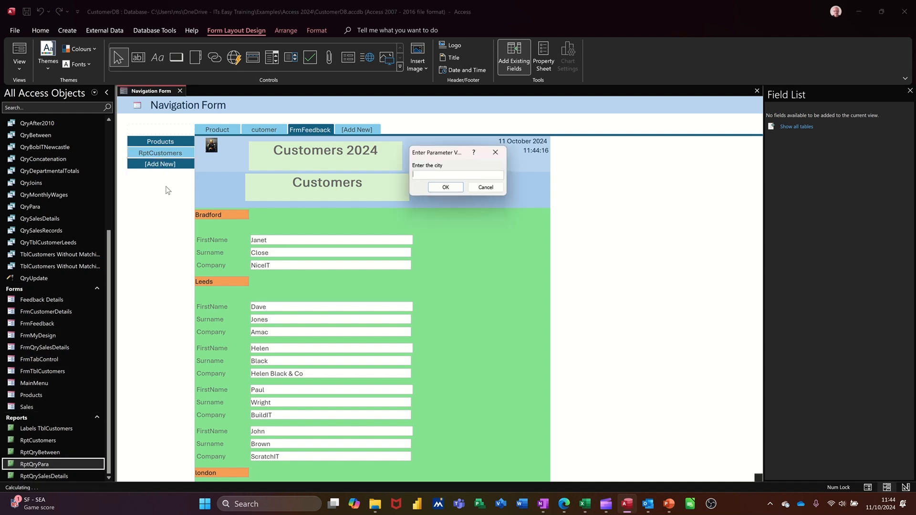
pyautogui.click(429, 189)
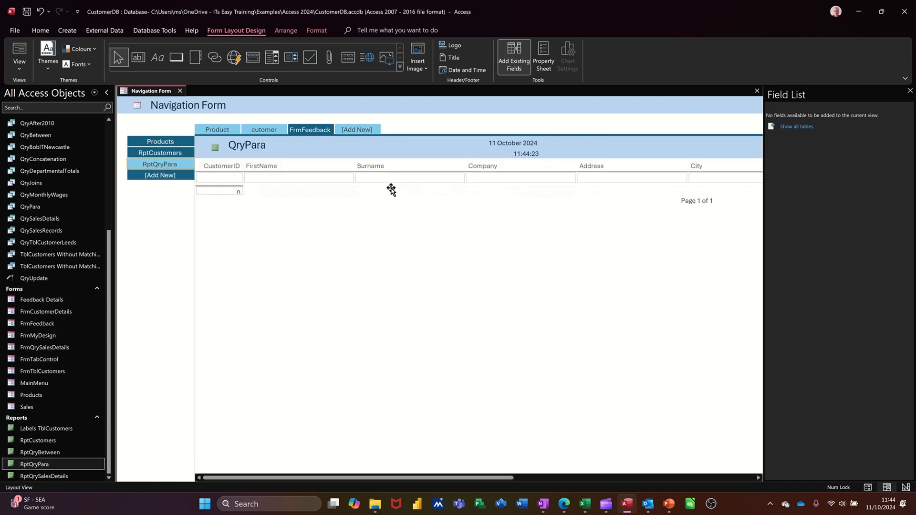
# View the RptCustomers and Products vertical tabs under FrmFeedback and switch back to the Product horizontal tab.
pyautogui.click(168, 155)
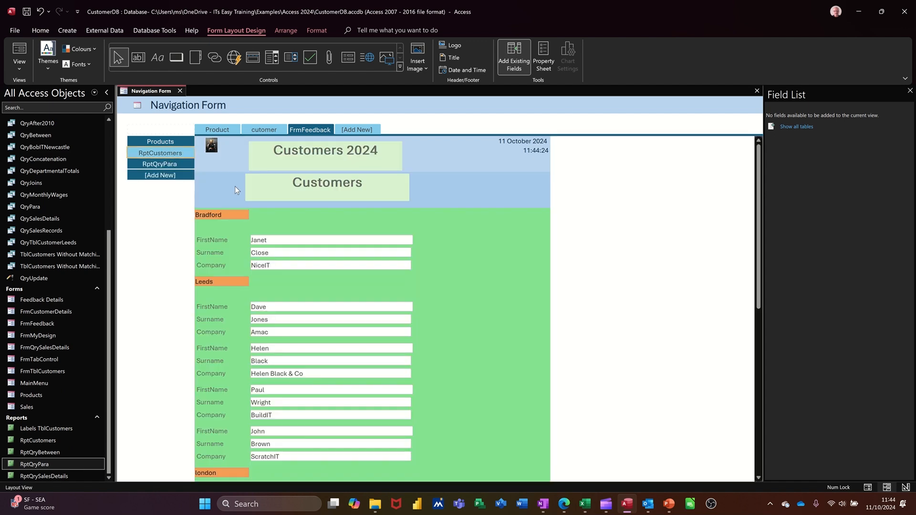
pyautogui.click(160, 141)
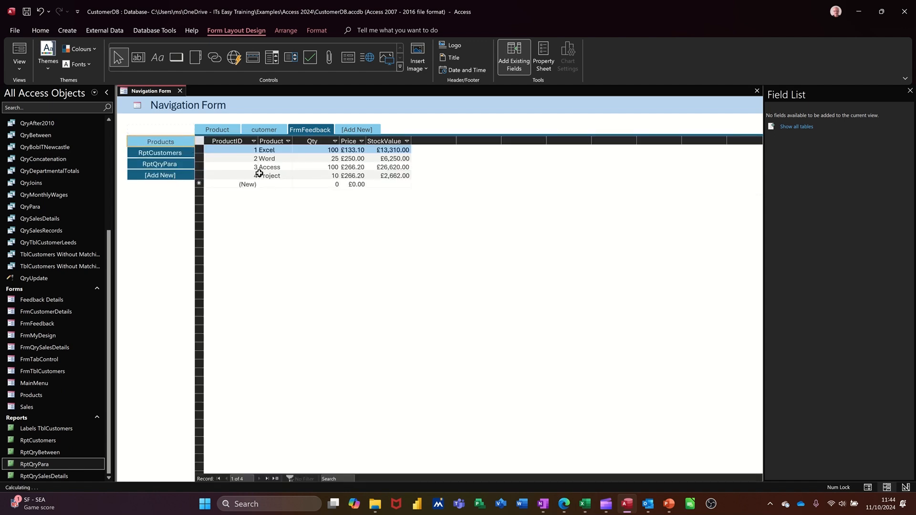
pyautogui.click(213, 130)
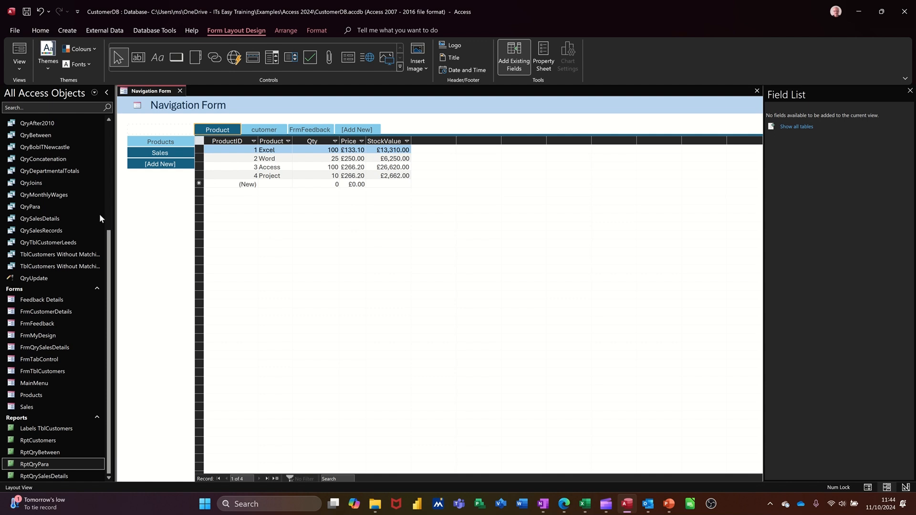
# Try to add the TblProduct and TblCustomers tables to the navigation form's row of tabs.
pyautogui.scroll(5, 60, 203)
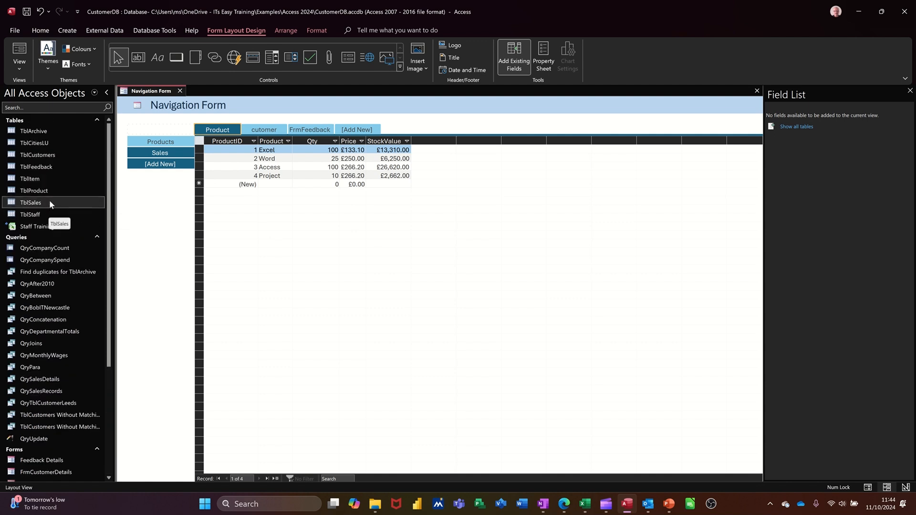
pyautogui.click(44, 190)
pyautogui.moveTo(43, 190); pyautogui.dragTo(325, 120)
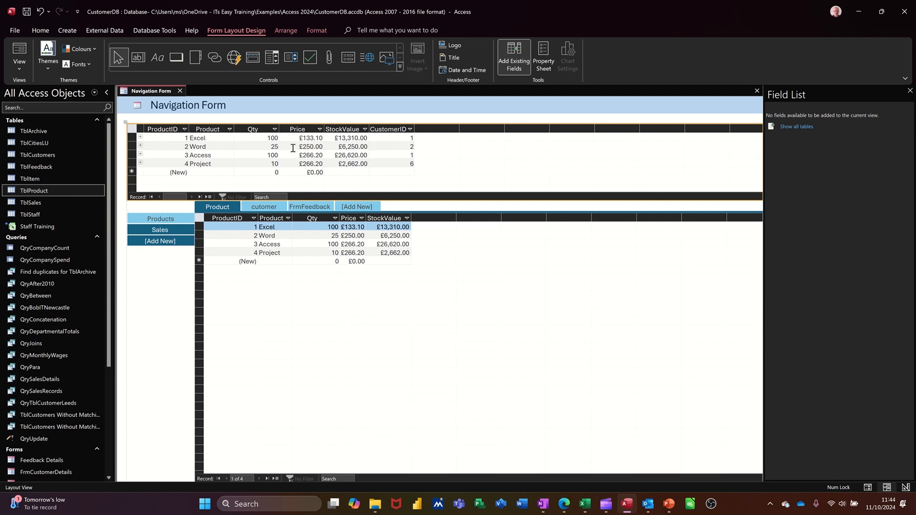
pyautogui.click(53, 154)
pyautogui.moveTo(328, 200)
pyautogui.mouseDown()
pyautogui.moveTo(340, 201)
pyautogui.moveTo(332, 200)
pyautogui.mouseUp()
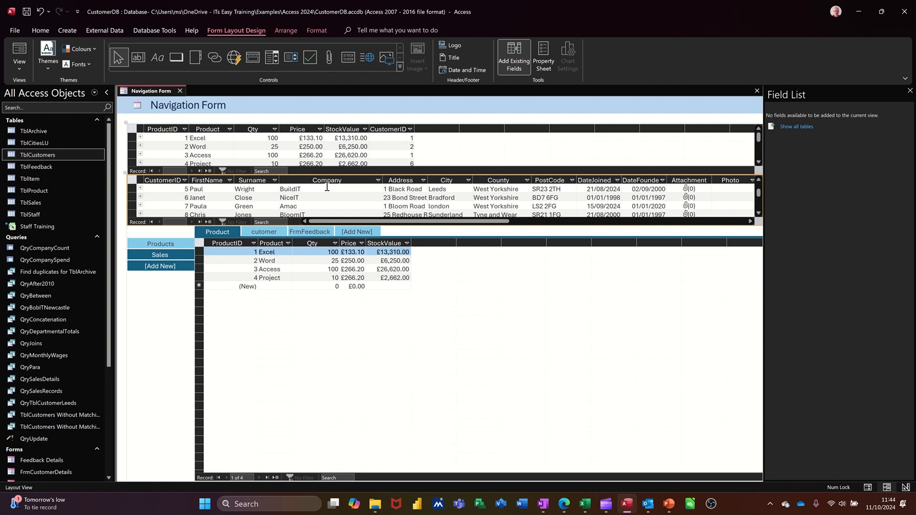
# Remove the TblCustomers and TblProduct datasheets from above the tabs of the navigation form.
pyautogui.click(341, 204)
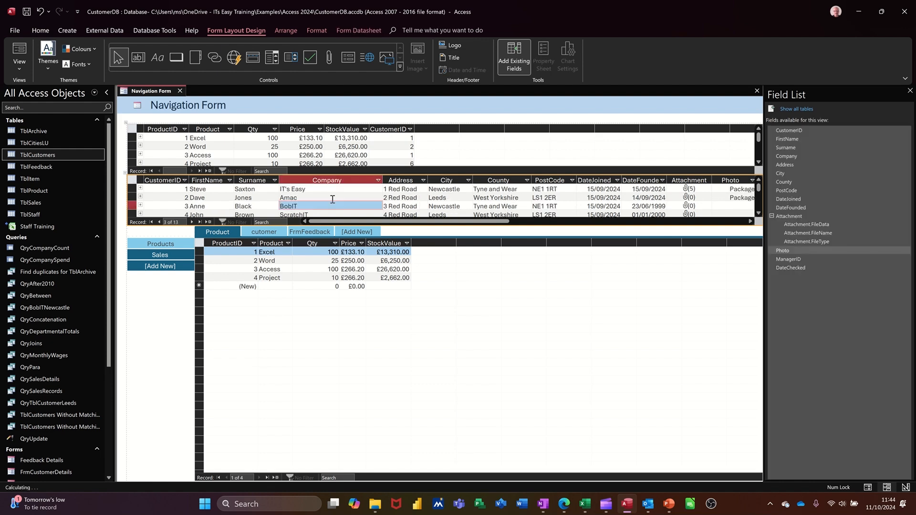
pyautogui.click(332, 197)
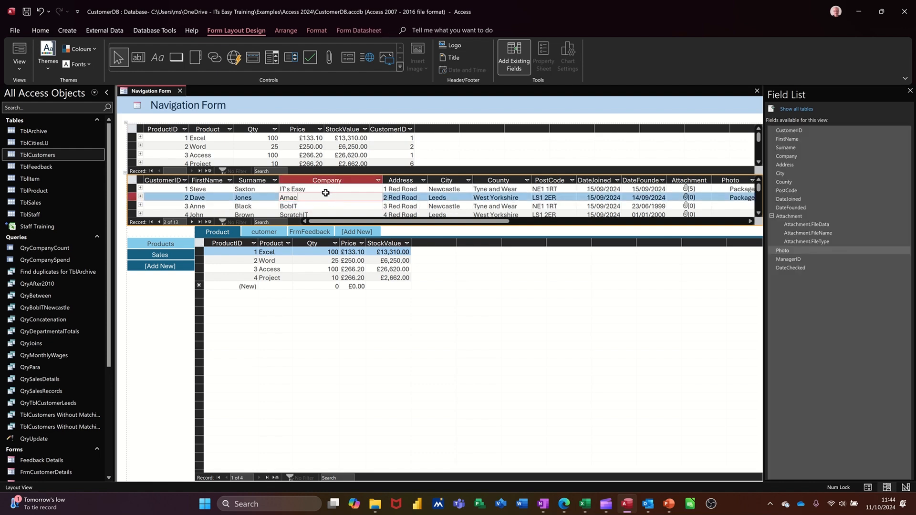
pyautogui.click(265, 232)
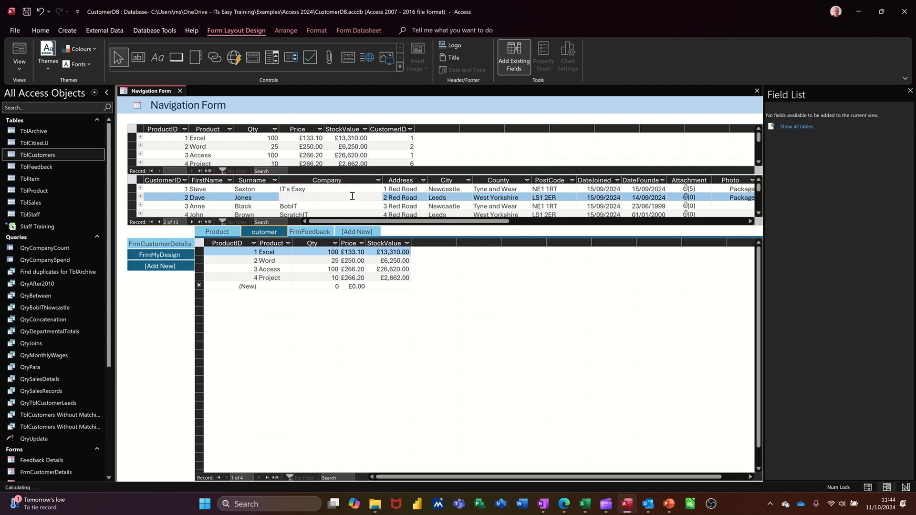
pyautogui.click(317, 207)
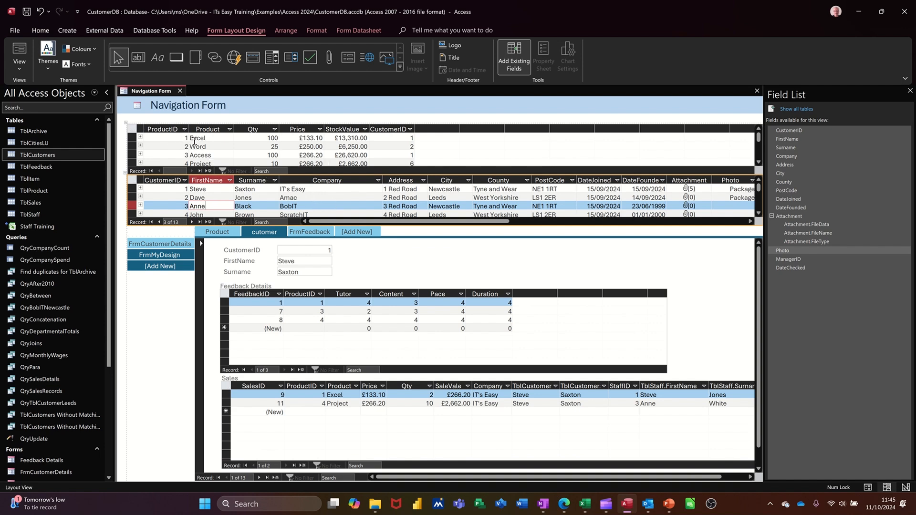
pyautogui.press('Delete')
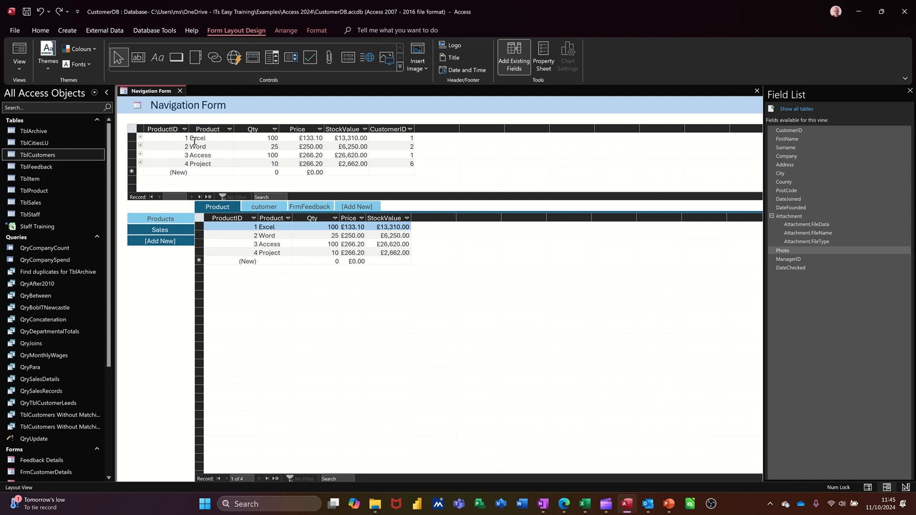
pyautogui.press('Delete')
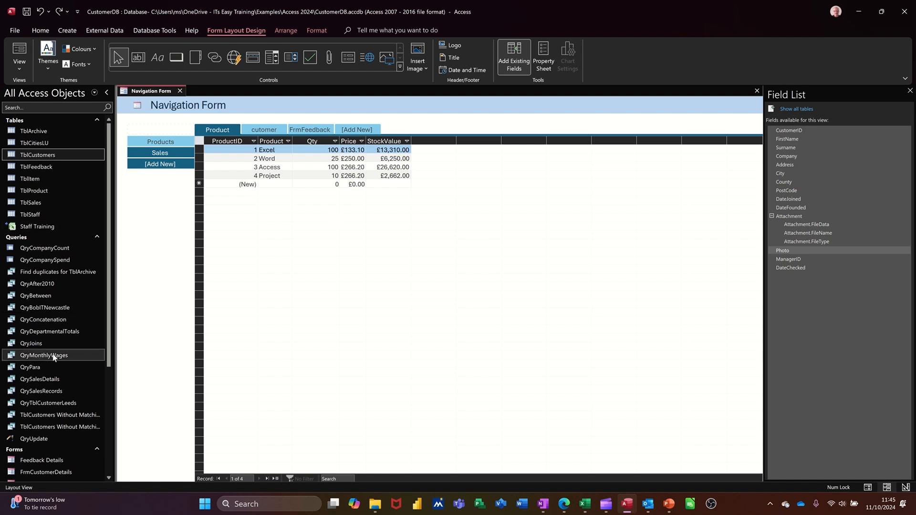
# Open the existing MainMenu form to look at its buttons, and close it again.
pyautogui.scroll(-3, 83, 324)
pyautogui.scroll(-2, 79, 331)
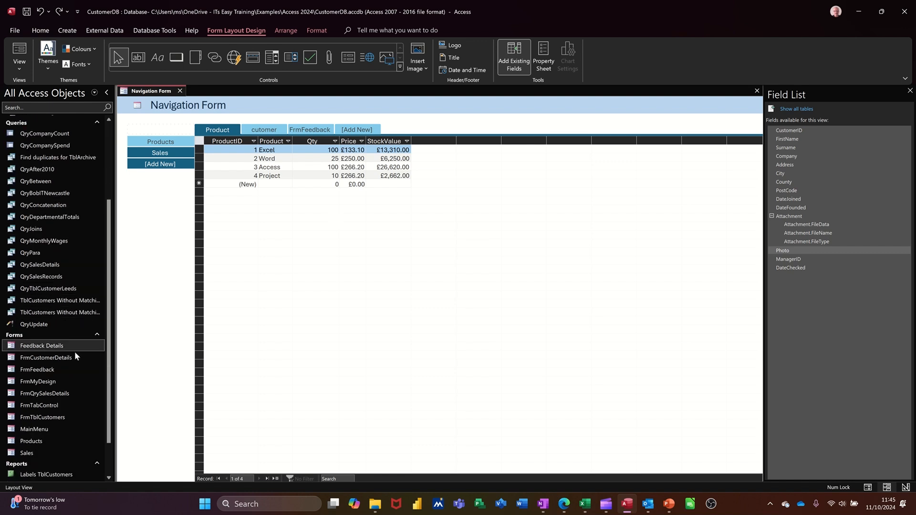
pyautogui.click(45, 410)
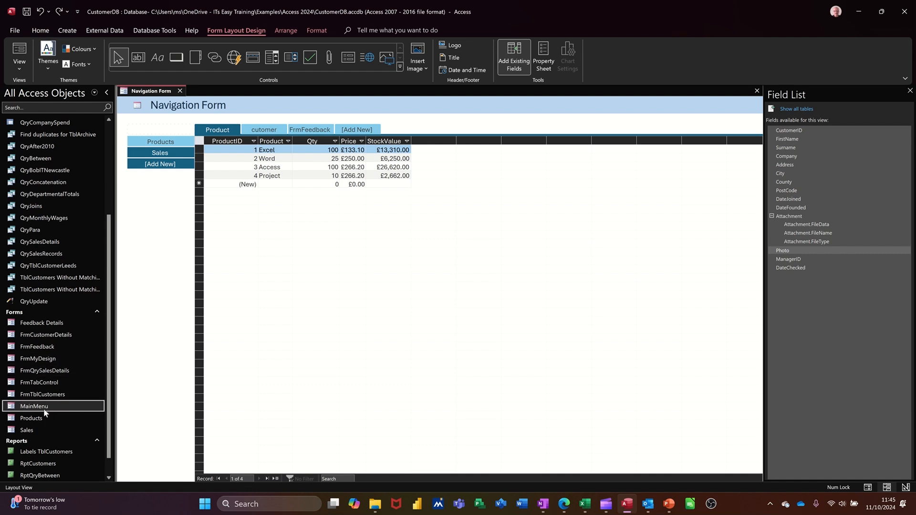
pyautogui.doubleClick(44, 407)
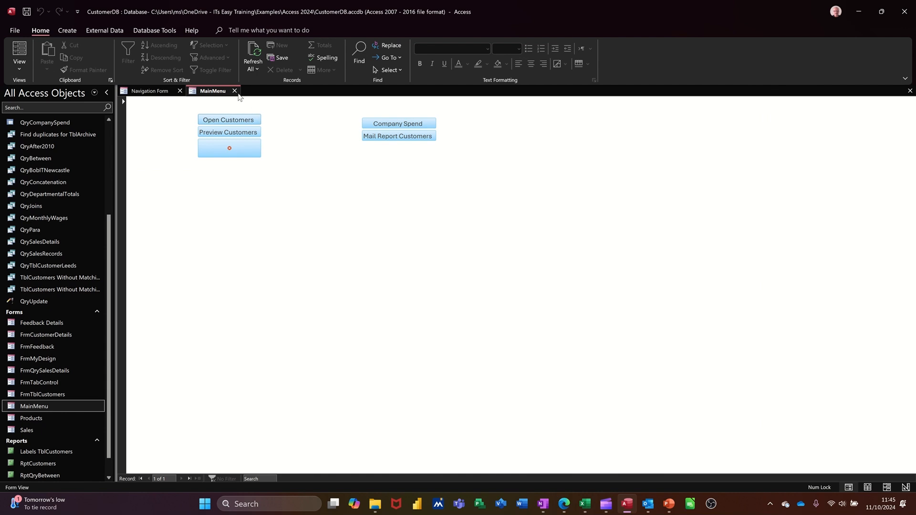
pyautogui.click(235, 91)
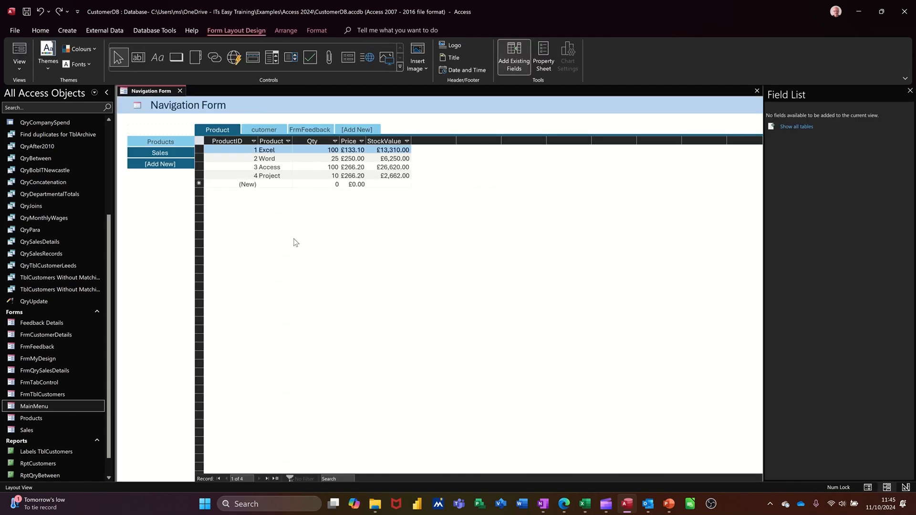